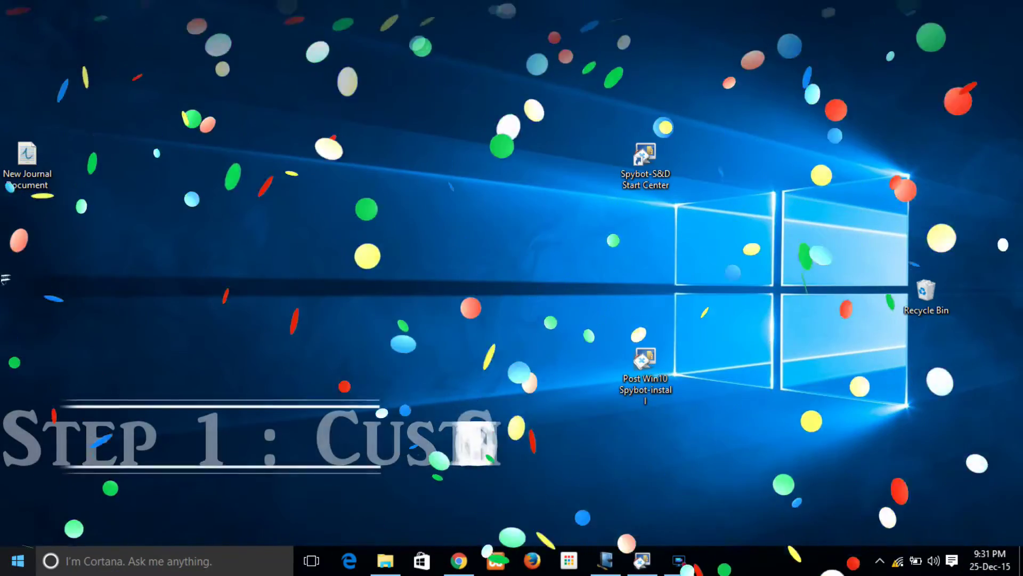
Open Privacy settings and switch off the General options, including websites reading the language list
{"action": "key", "text": "super"}
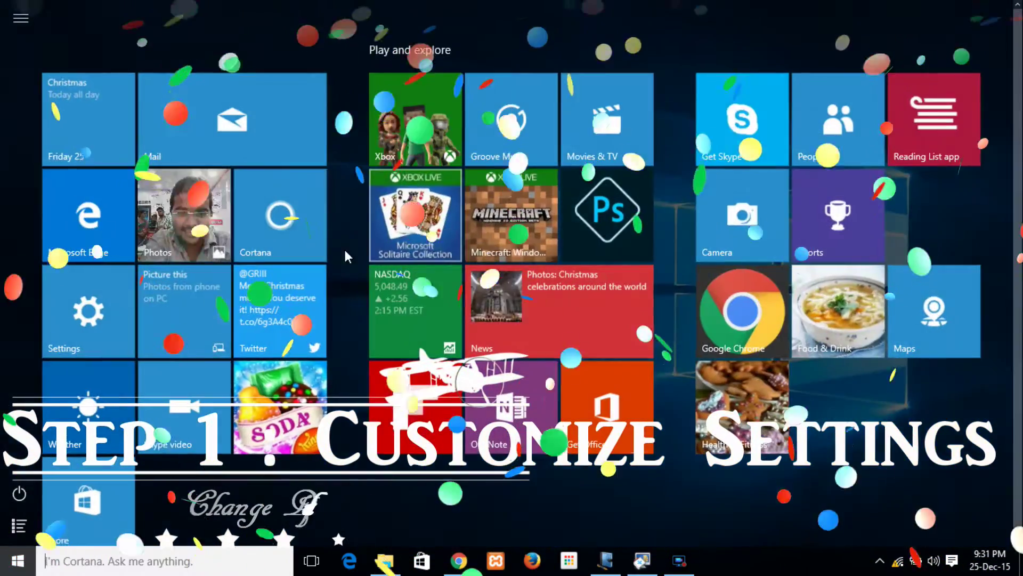
{"action": "key", "text": "super+i"}
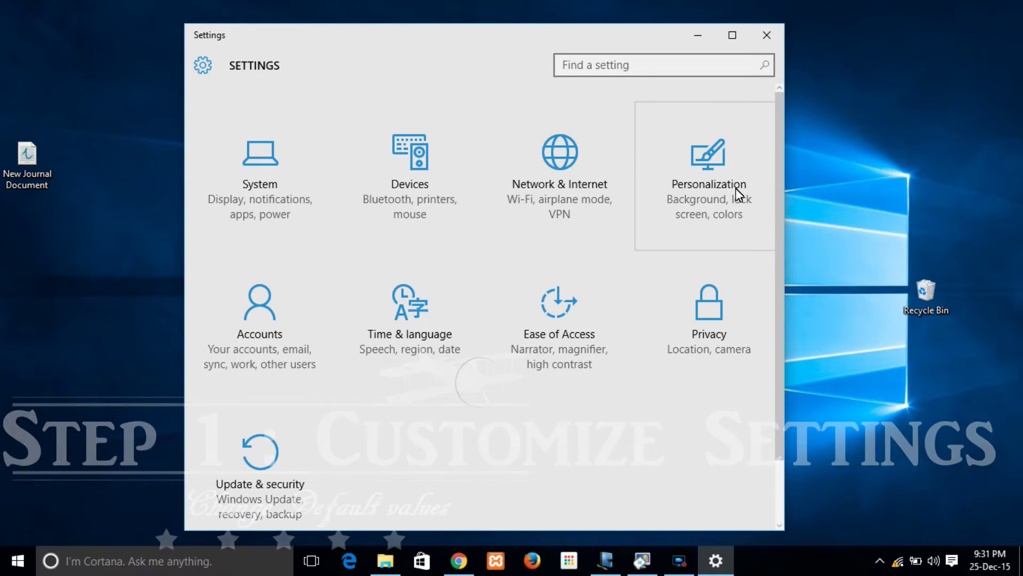
{"action": "left_click", "coordinate": [723, 293]}
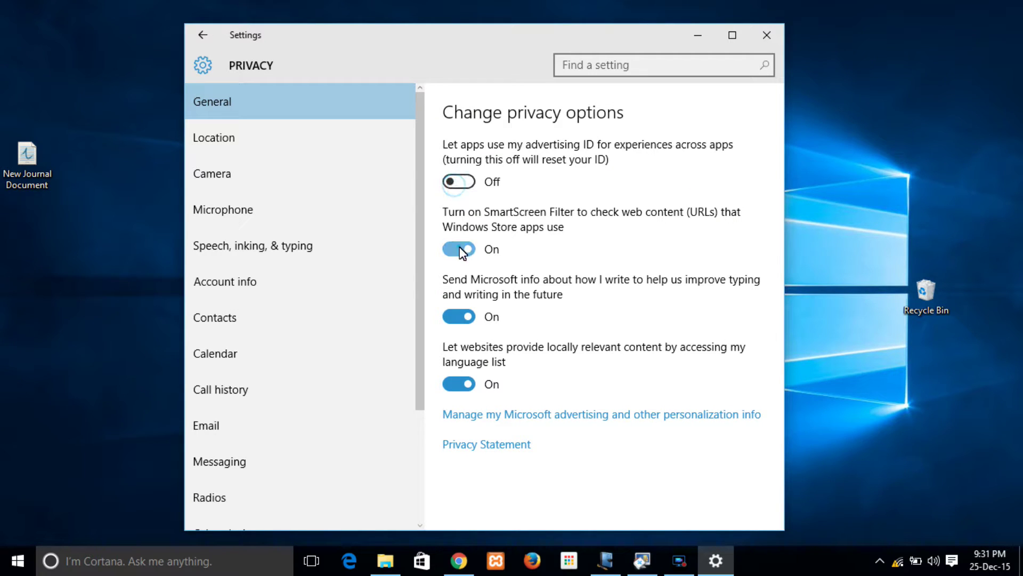
{"action": "left_click", "coordinate": [462, 383]}
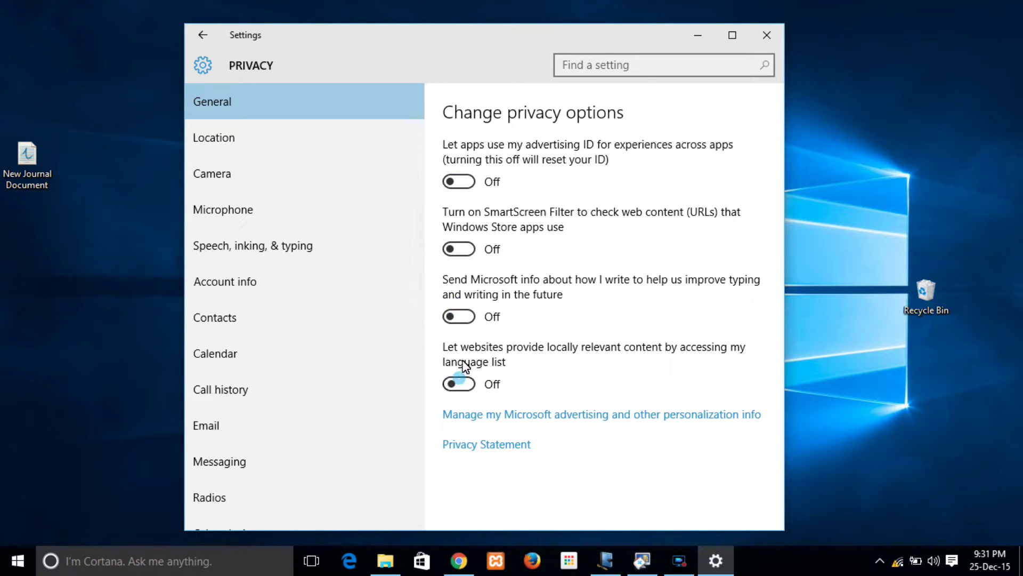
{"action": "left_click", "coordinate": [246, 148]}
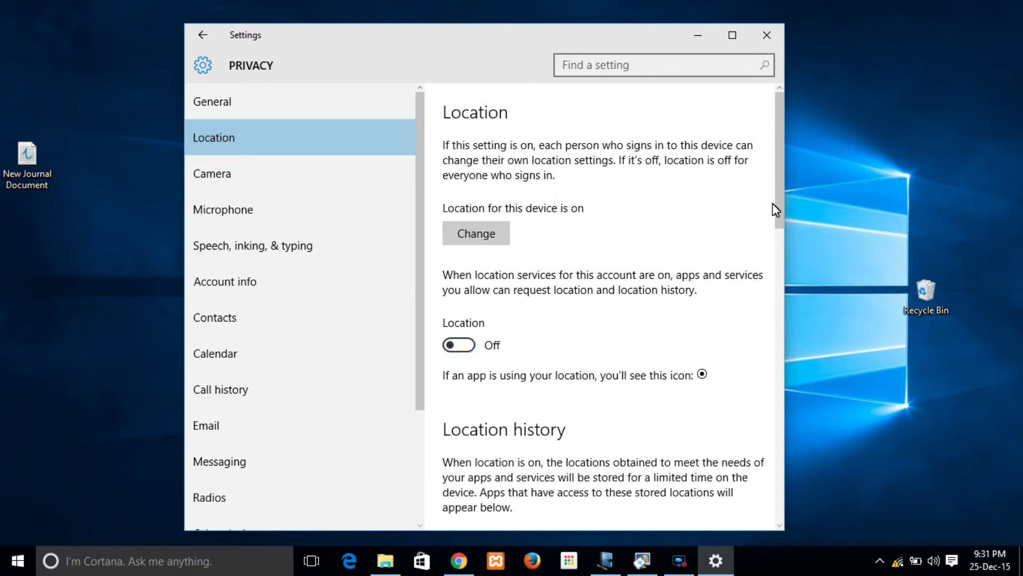
Verify no apps use location, widen the Settings window, and turn off apps' camera access
{"action": "left_click_drag", "start_coordinate": [773, 204], "coordinate": [778, 346]}
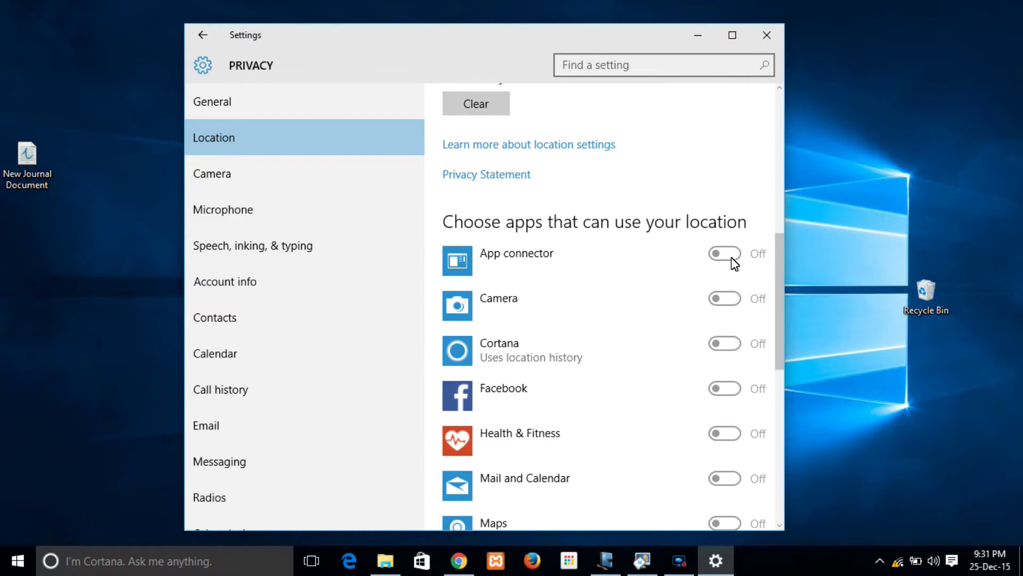
{"action": "left_click_drag", "start_coordinate": [782, 304], "coordinate": [885, 295]}
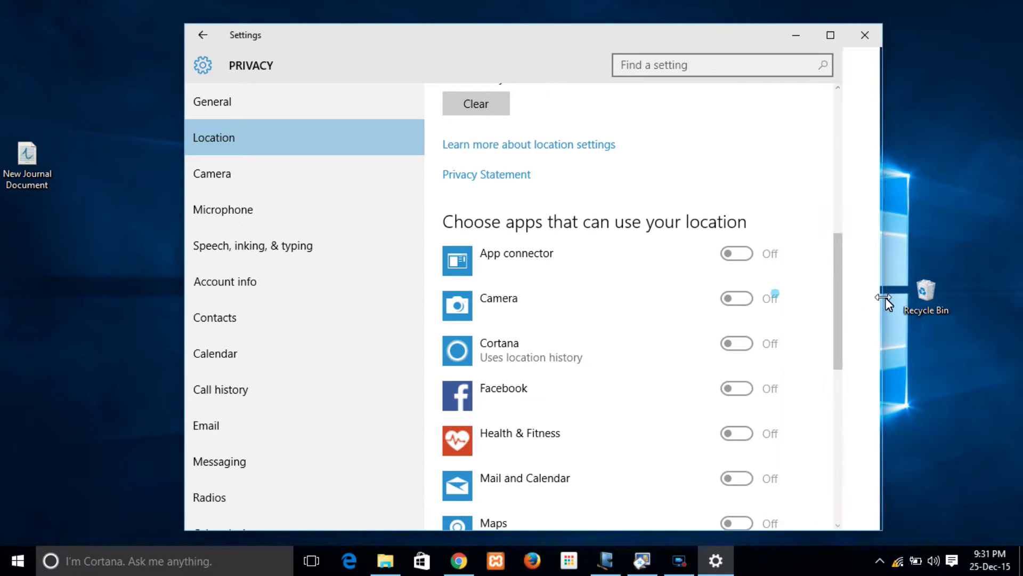
{"action": "scroll", "coordinate": [882, 292], "scroll_direction": "up", "scroll_amount": 5}
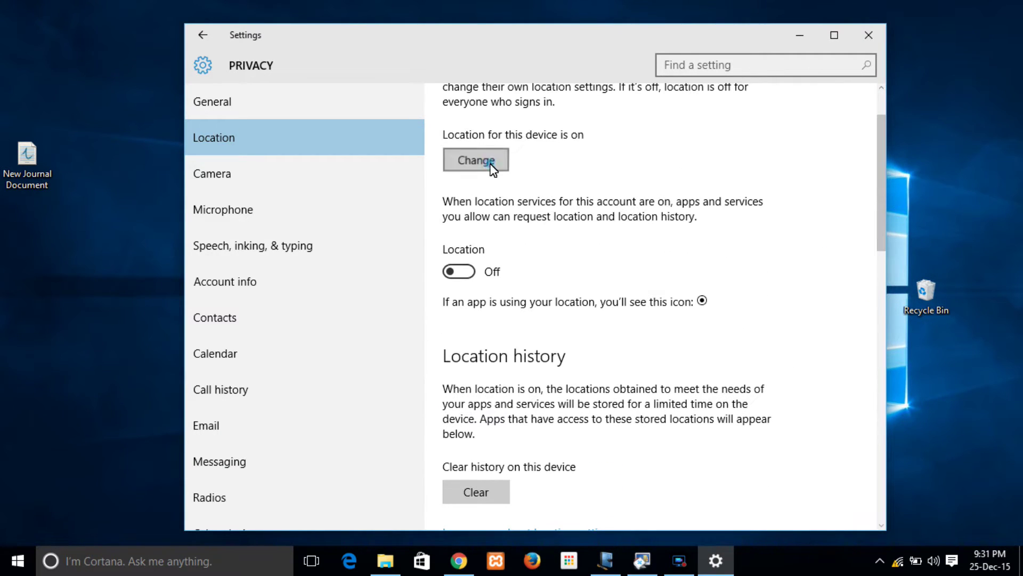
{"action": "left_click", "coordinate": [492, 168]}
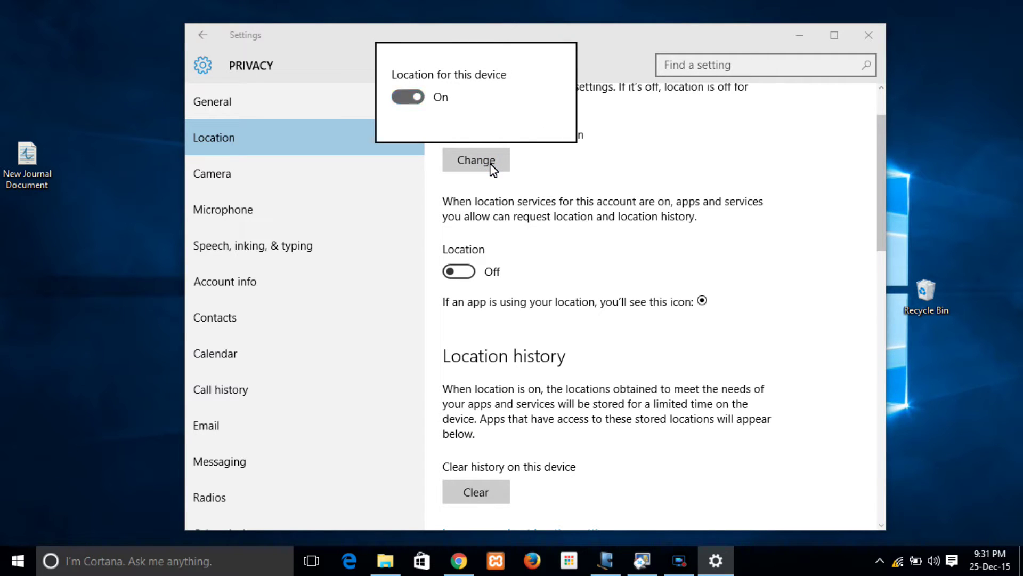
{"action": "left_click", "coordinate": [492, 168]}
{"action": "left_click", "coordinate": [255, 169]}
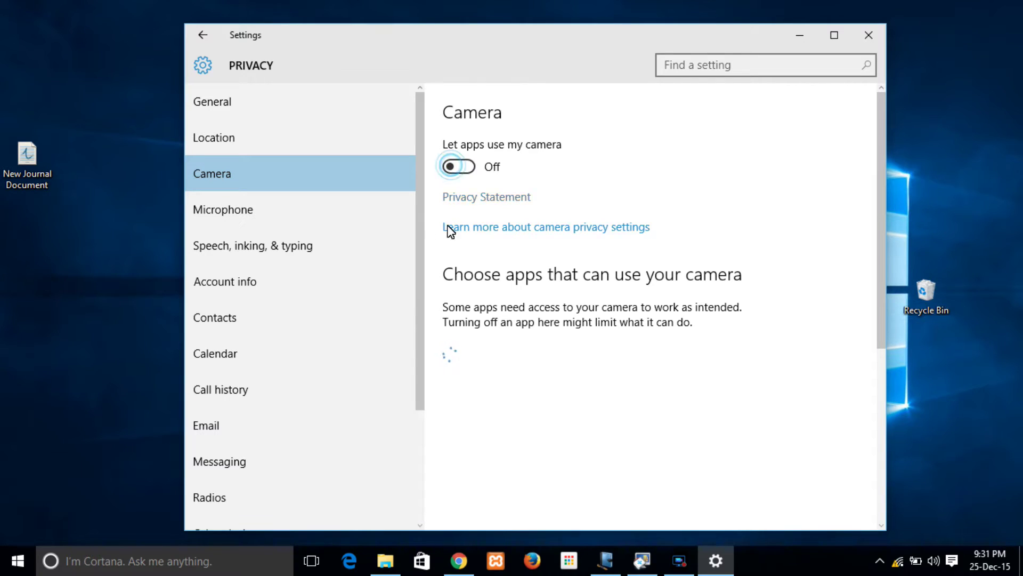
Keep microphone access Off and turn off Windows and Cortana getting to know you
{"action": "left_click", "coordinate": [278, 209]}
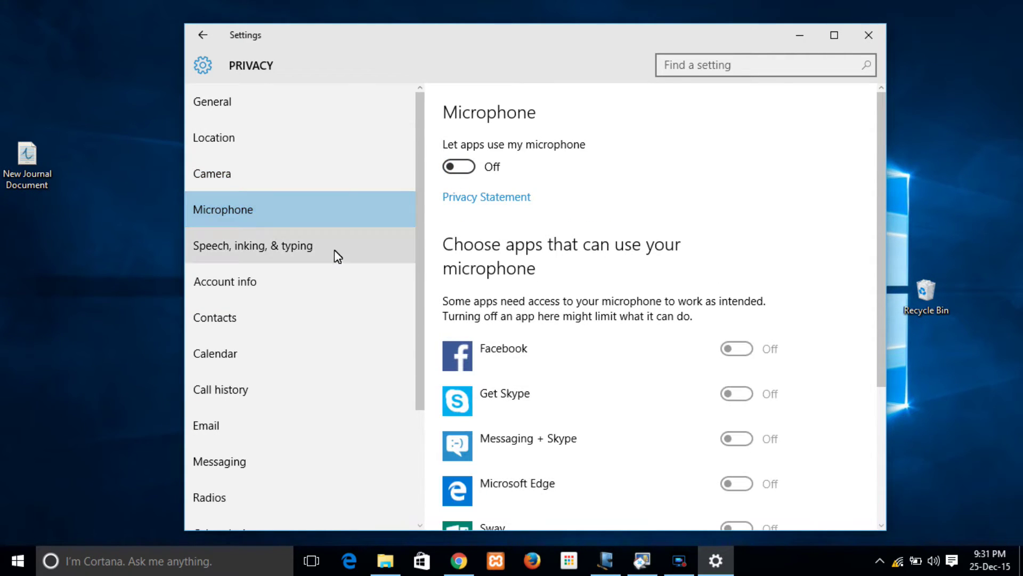
{"action": "left_click", "coordinate": [457, 170]}
{"action": "left_click", "coordinate": [302, 269]}
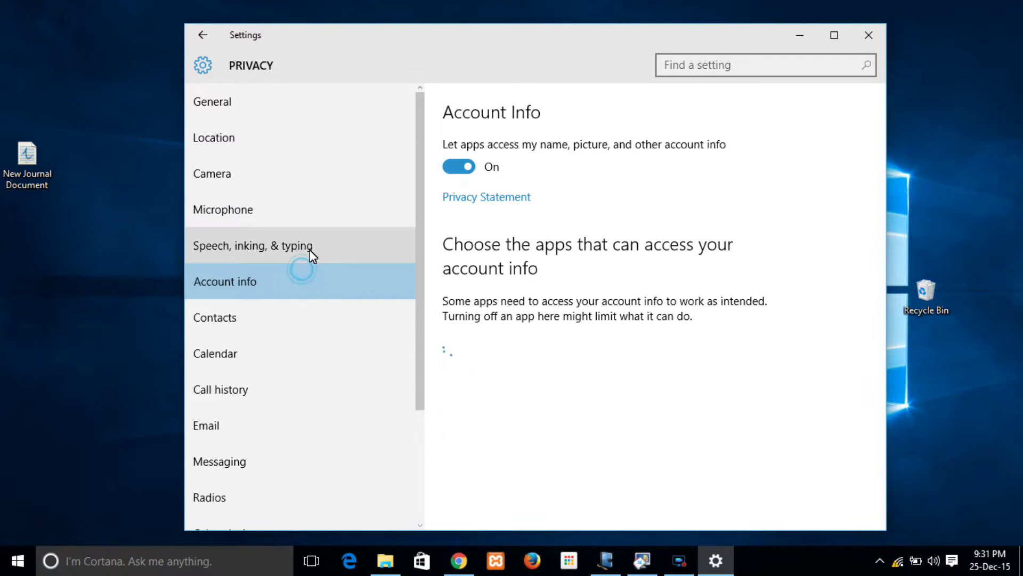
{"action": "left_click", "coordinate": [311, 250]}
{"action": "left_click", "coordinate": [506, 276]}
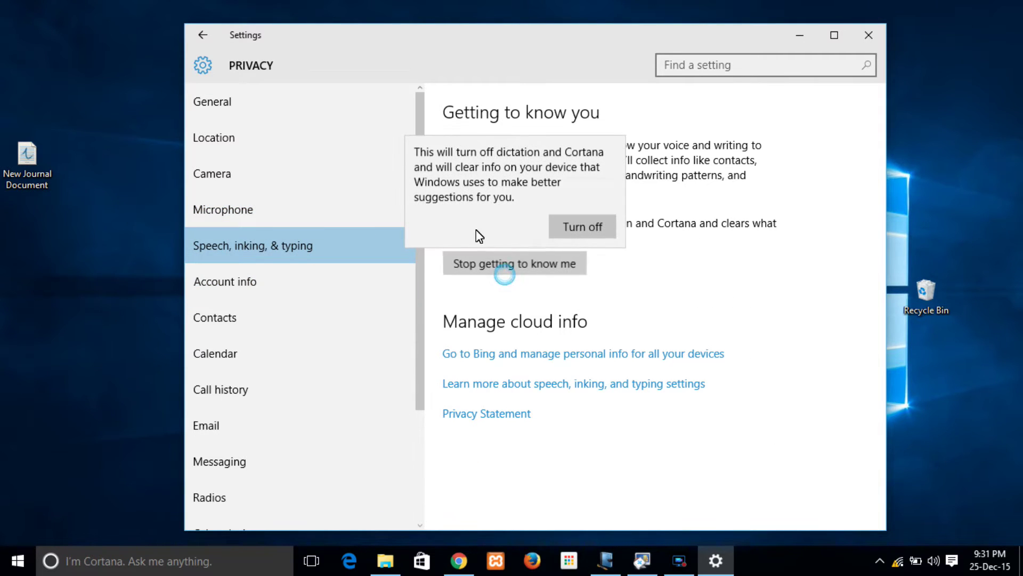
{"action": "left_click", "coordinate": [576, 230]}
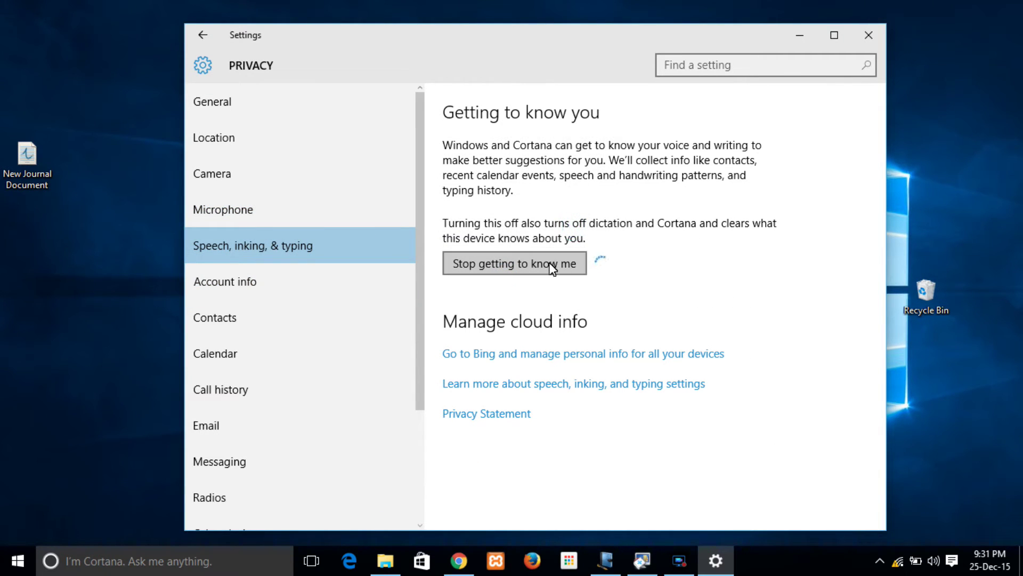
{"action": "left_click", "coordinate": [331, 288]}
Block apps from accessing account info and the calendar, and check Contacts
{"action": "left_click", "coordinate": [463, 167]}
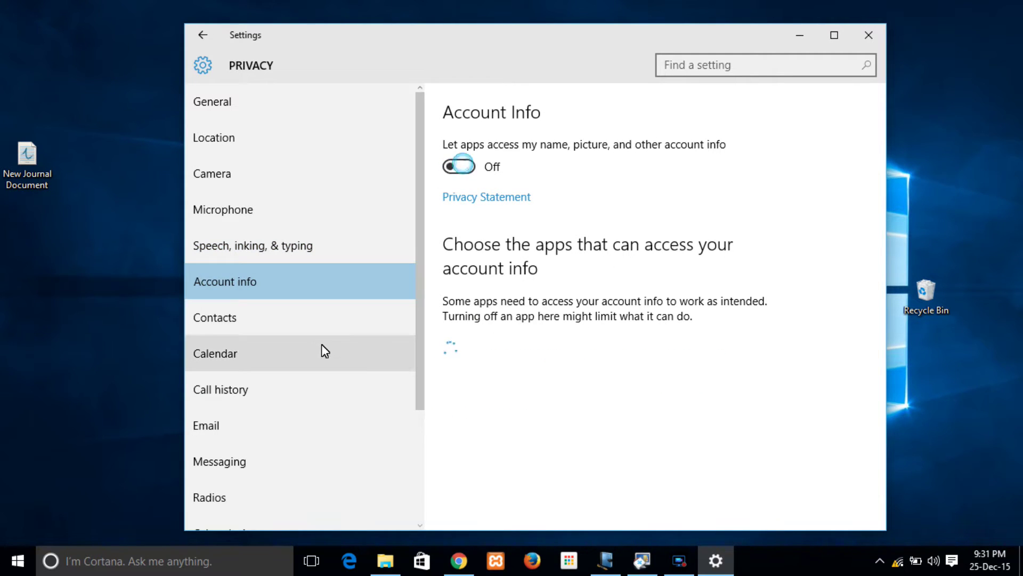
{"action": "left_click", "coordinate": [319, 346]}
{"action": "left_click", "coordinate": [452, 173]}
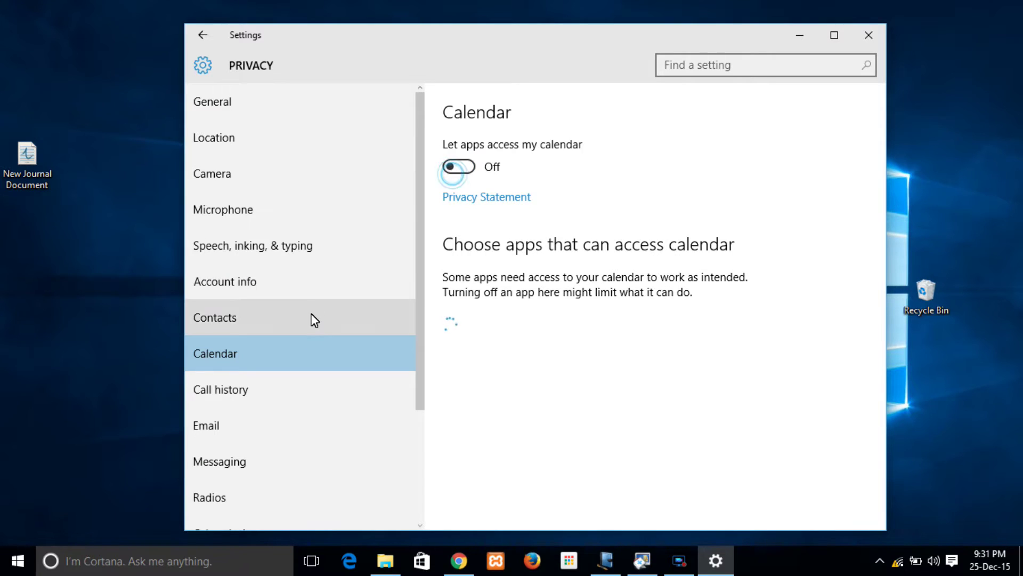
{"action": "left_click", "coordinate": [312, 317]}
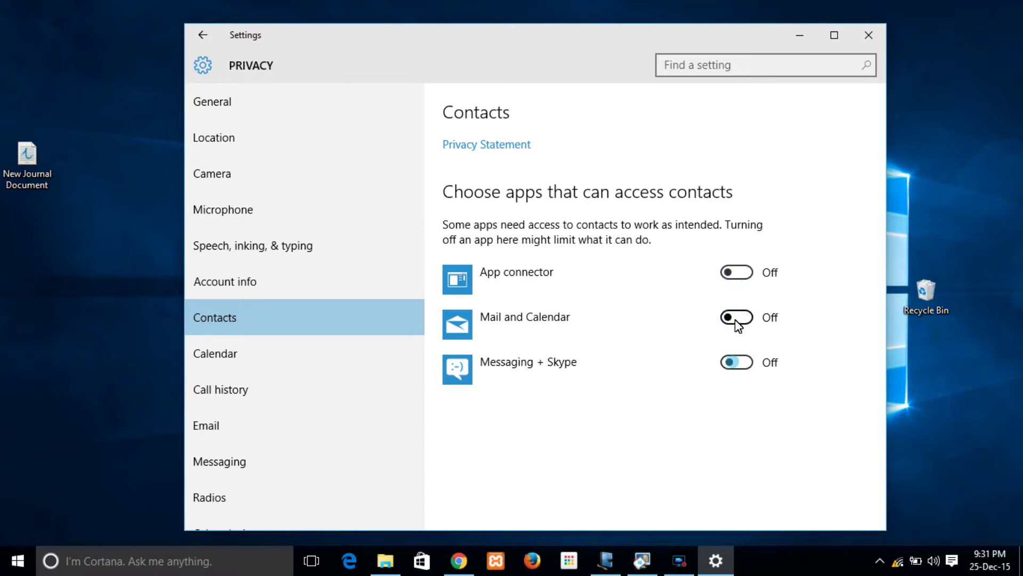
{"action": "left_click", "coordinate": [313, 347]}
{"action": "left_click", "coordinate": [293, 285]}
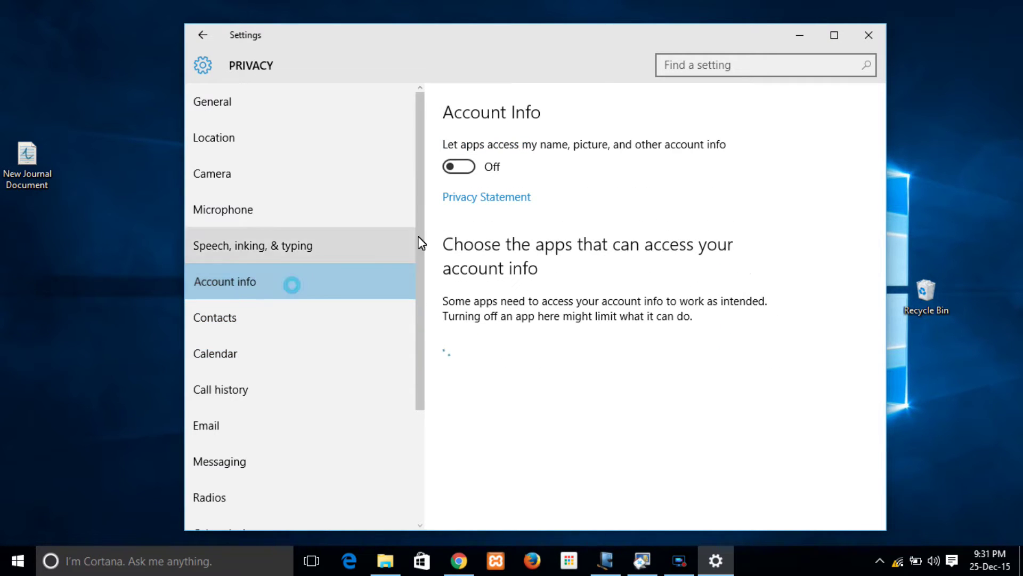
Block apps from call history and email, then review Radios and Other devices
{"action": "left_click", "coordinate": [282, 380]}
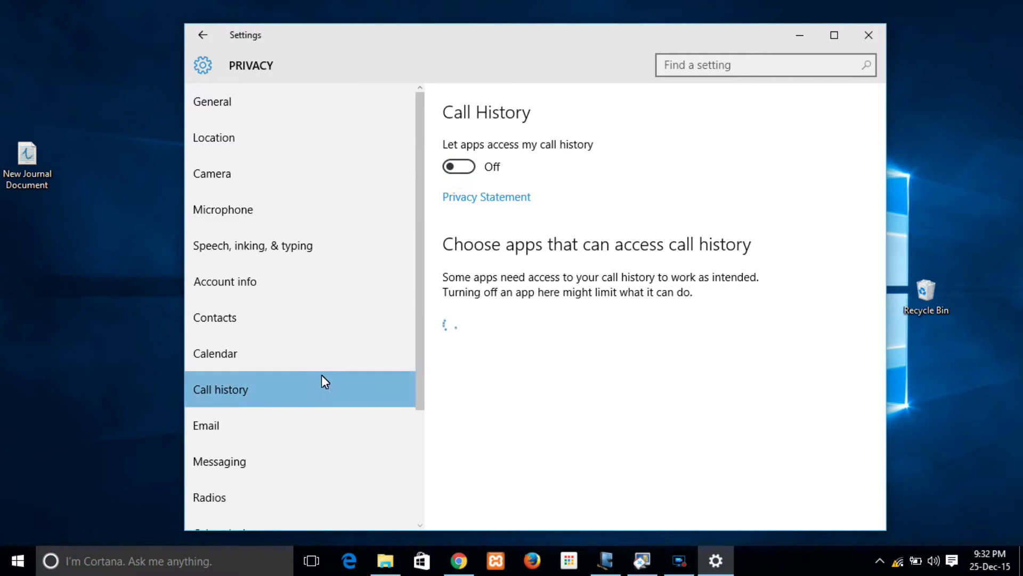
{"action": "left_click", "coordinate": [295, 364]}
{"action": "left_click", "coordinate": [301, 408]}
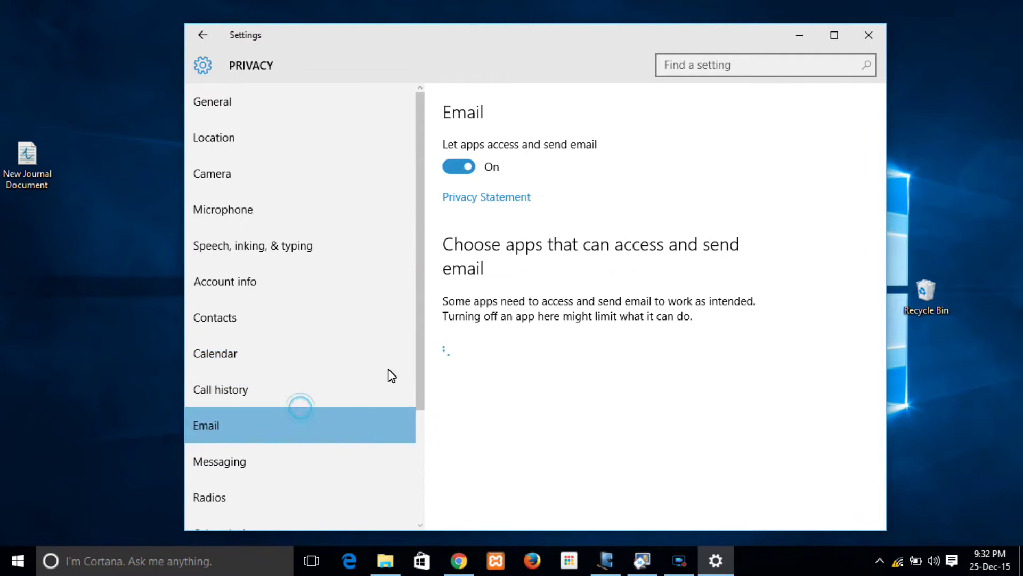
{"action": "left_click", "coordinate": [303, 460]}
{"action": "left_click_drag", "start_coordinate": [422, 266], "coordinate": [409, 443]}
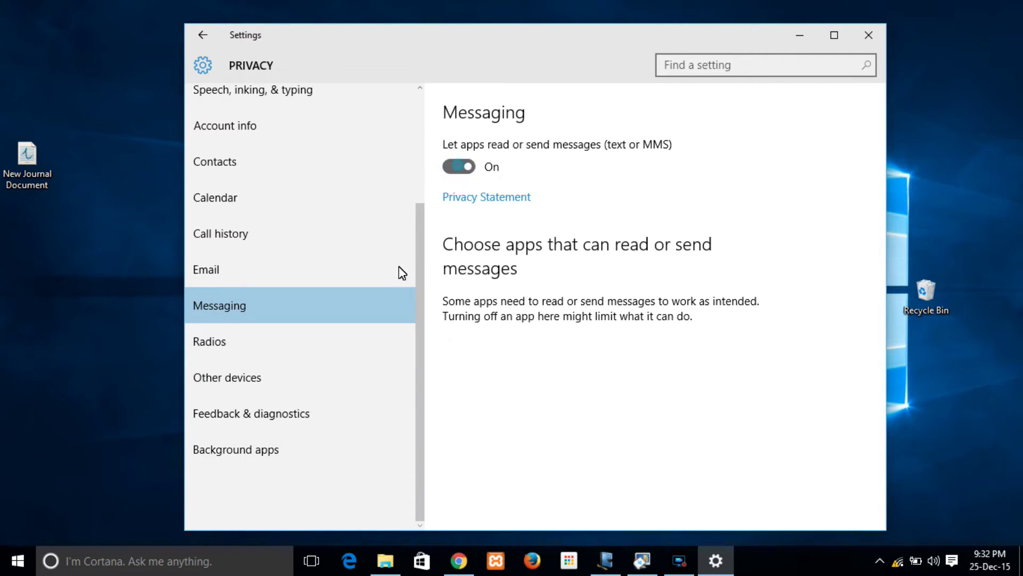
{"action": "left_click", "coordinate": [316, 341]}
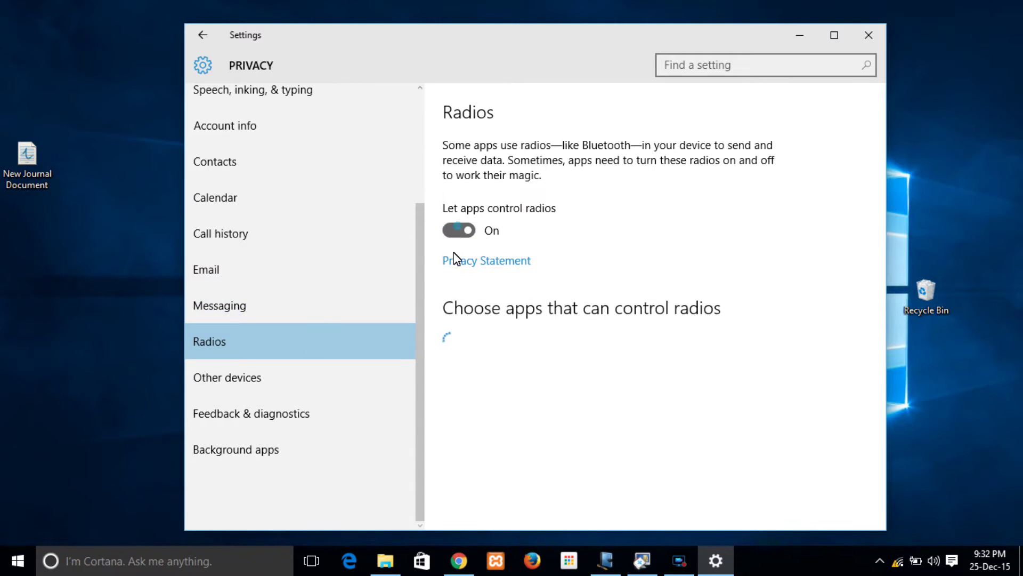
{"action": "left_click", "coordinate": [380, 376]}
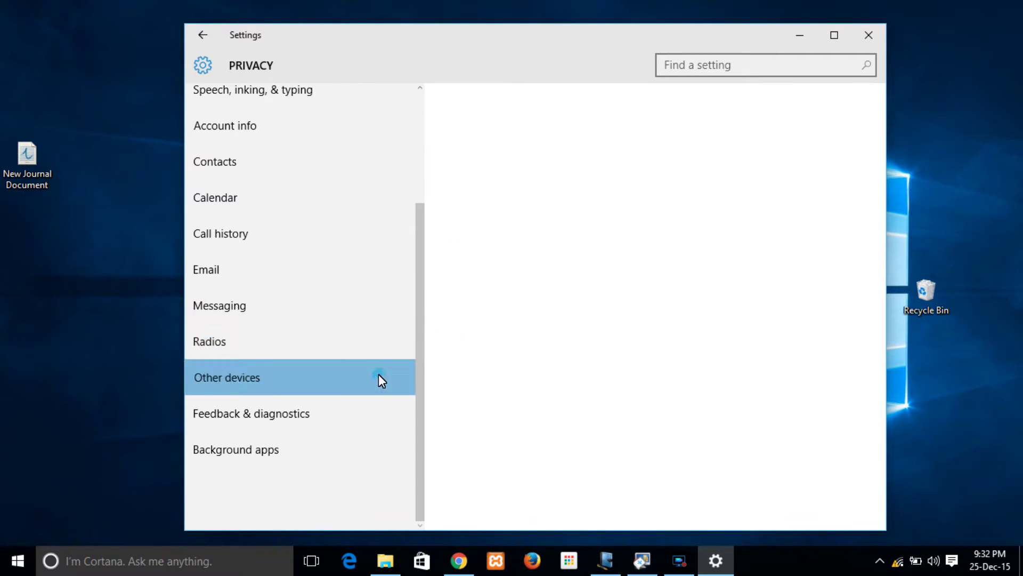
{"action": "left_click", "coordinate": [419, 299]}
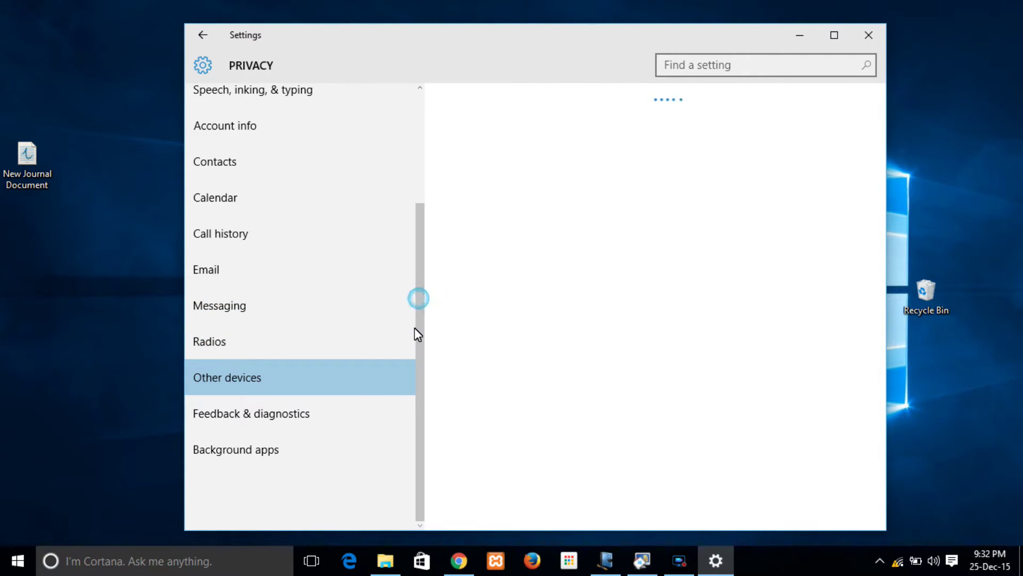
Set feedback frequency to Never and diagnostic data to Basic
{"action": "left_click", "coordinate": [317, 412]}
{"action": "left_click", "coordinate": [541, 176]}
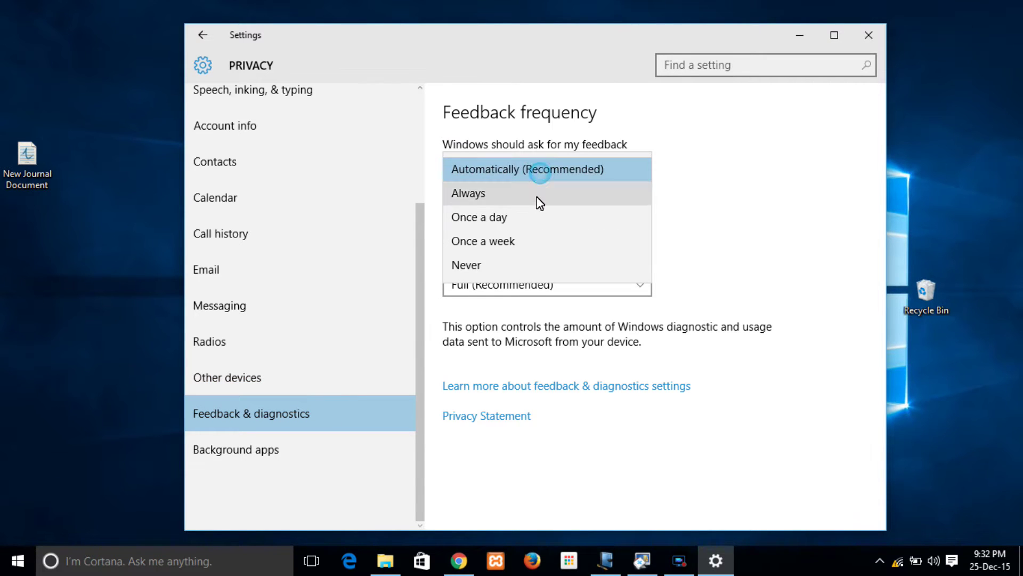
{"action": "left_click", "coordinate": [532, 265]}
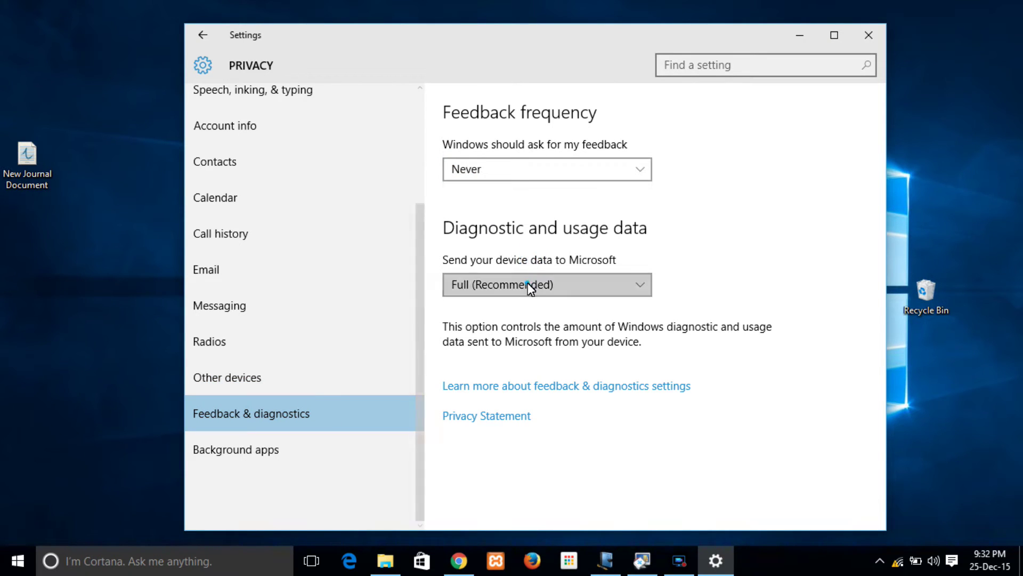
{"action": "left_click", "coordinate": [527, 283]}
{"action": "left_click", "coordinate": [505, 235]}
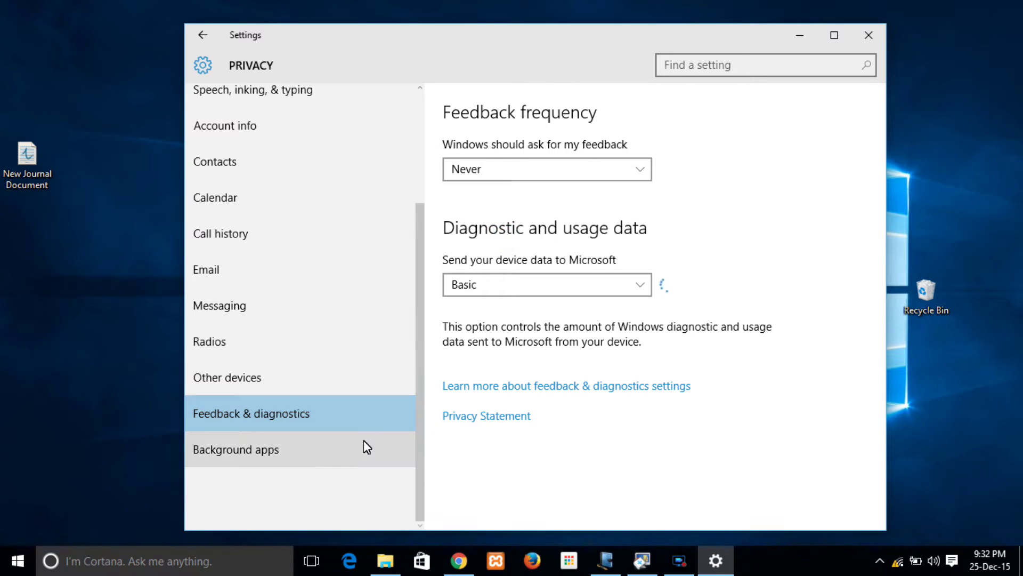
{"action": "left_click", "coordinate": [343, 453]}
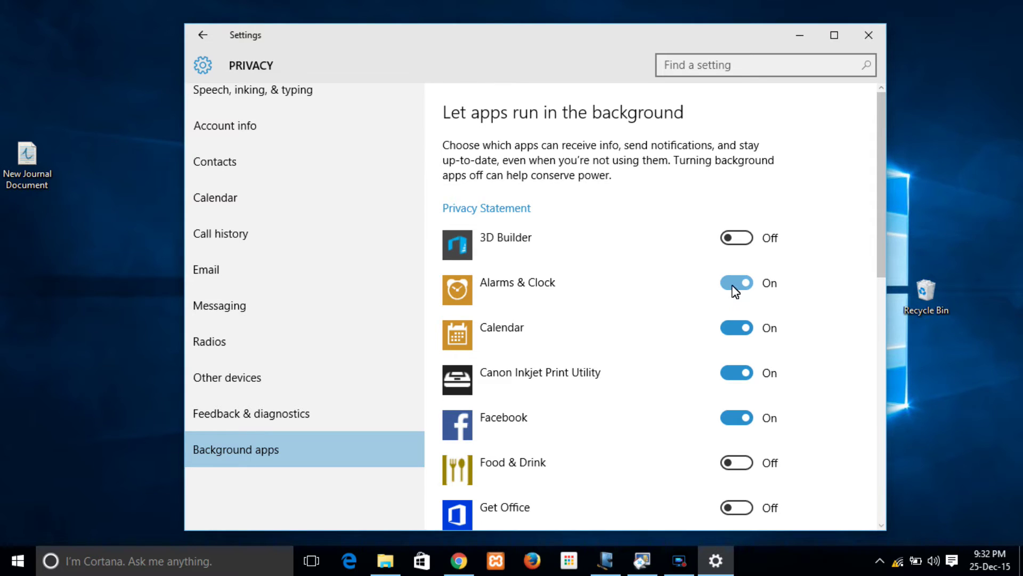
Switch Calendar and other apps' background running Off, review the whole list, and return home
{"action": "left_click", "coordinate": [732, 330]}
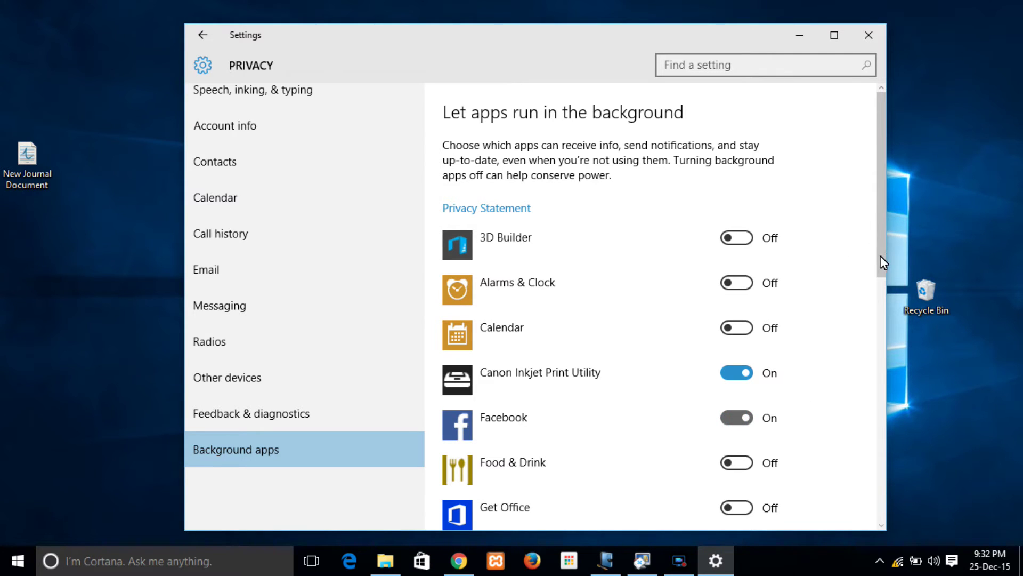
{"action": "left_click_drag", "start_coordinate": [881, 262], "coordinate": [817, 394]}
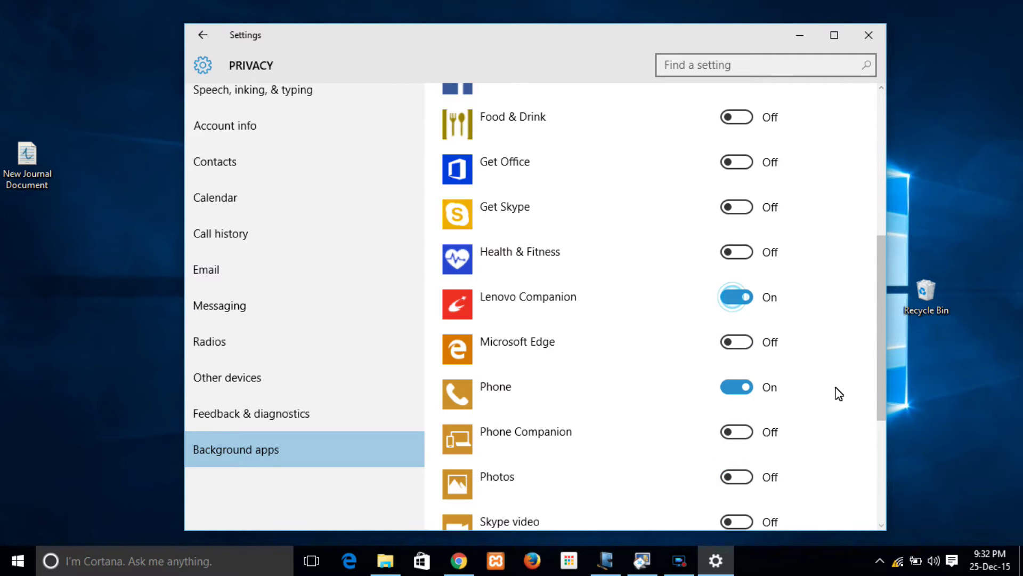
{"action": "scroll", "coordinate": [882, 353], "scroll_direction": "down", "scroll_amount": 2}
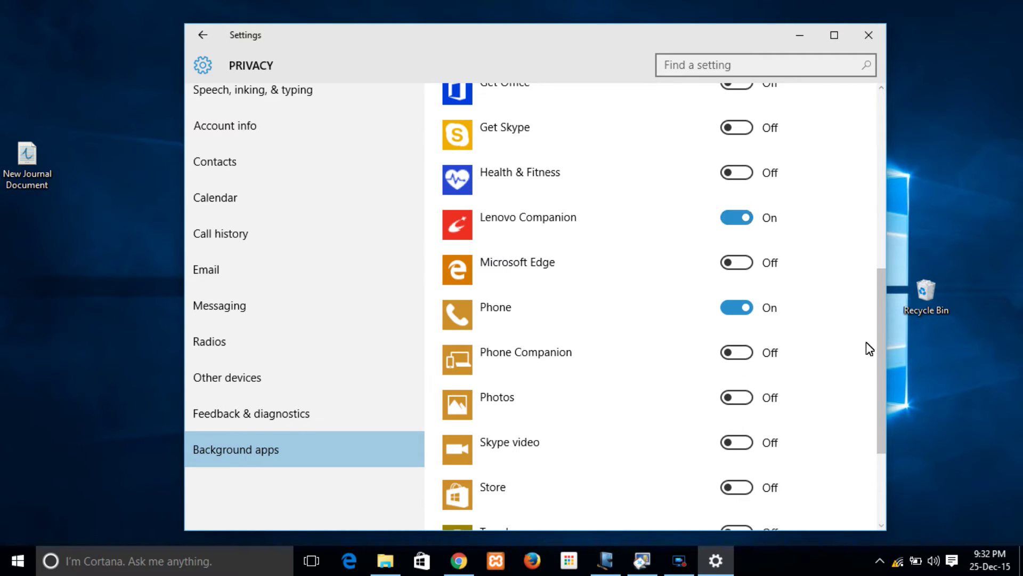
{"action": "scroll", "coordinate": [879, 357], "scroll_direction": "down", "scroll_amount": 3}
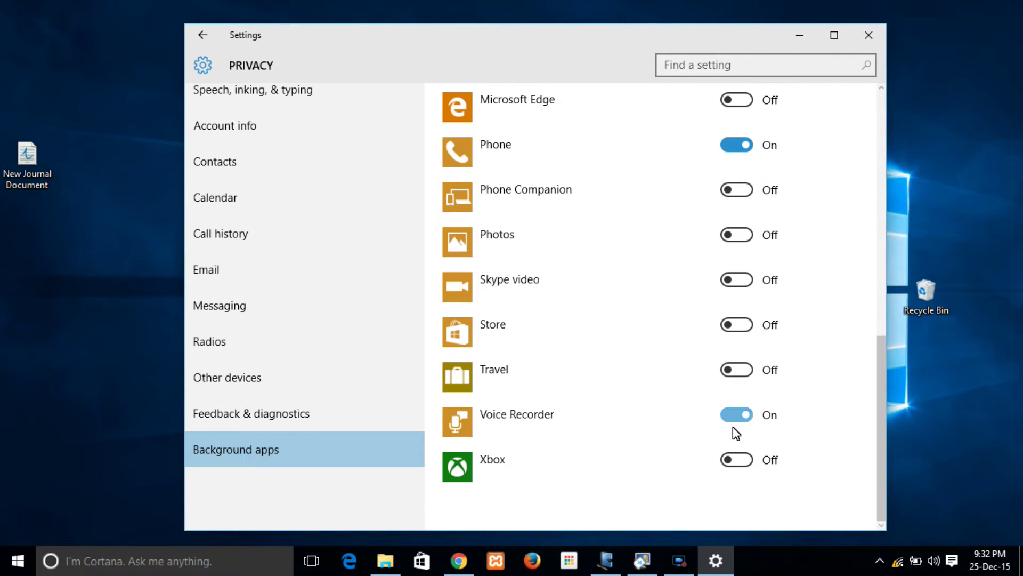
{"action": "left_click", "coordinate": [212, 56]}
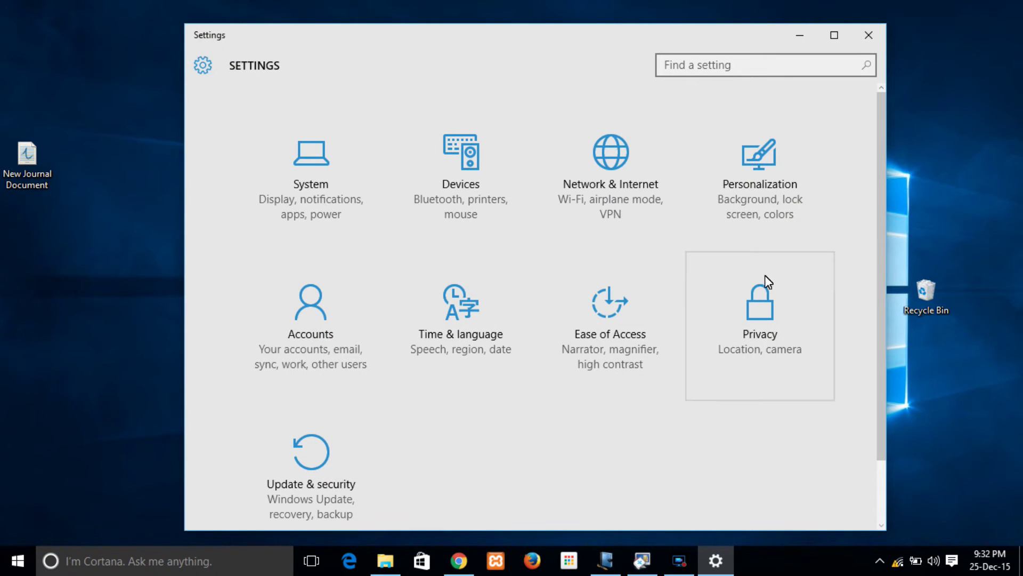
Keep updates on Notify to schedule restart and confirm multi-source update delivery is Off
{"action": "left_click", "coordinate": [311, 454]}
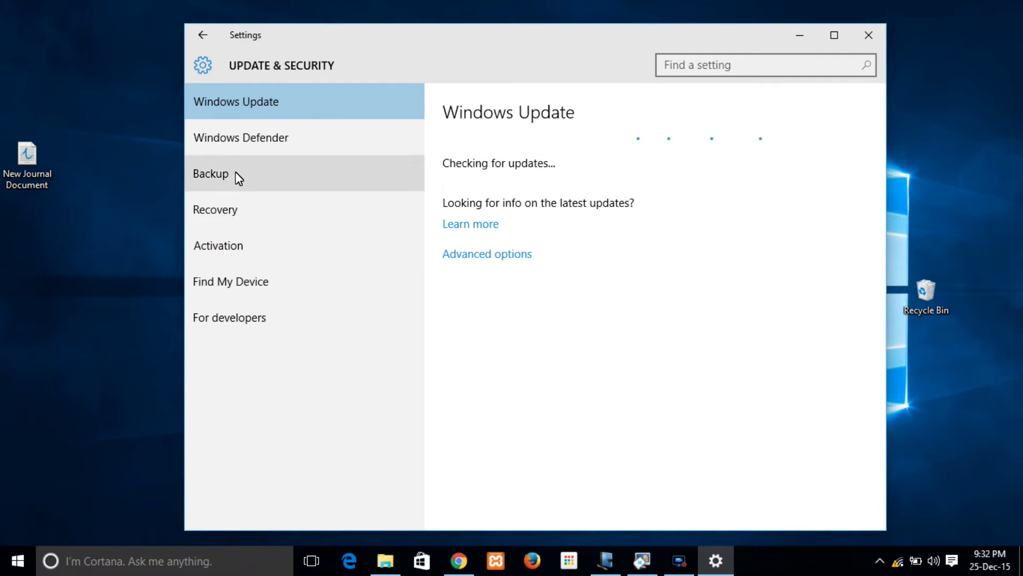
{"action": "left_click", "coordinate": [482, 257]}
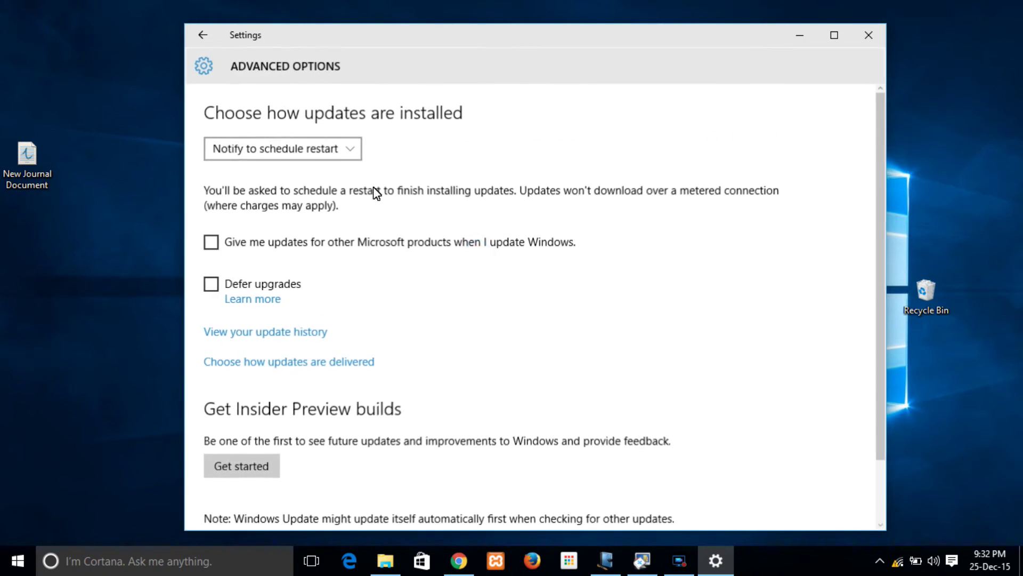
{"action": "left_click", "coordinate": [276, 155]}
{"action": "left_click", "coordinate": [277, 152]}
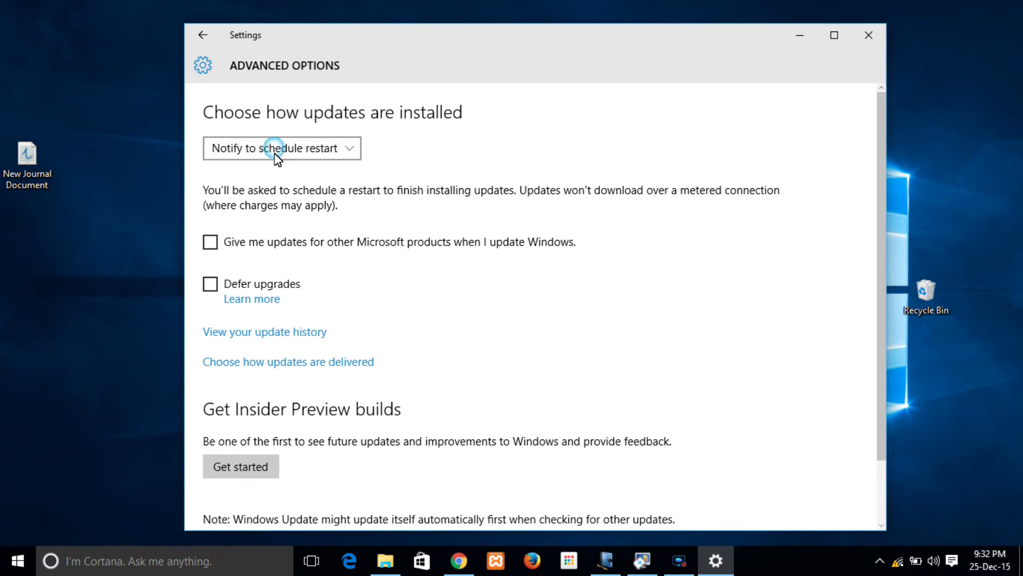
{"action": "left_click", "coordinate": [292, 362]}
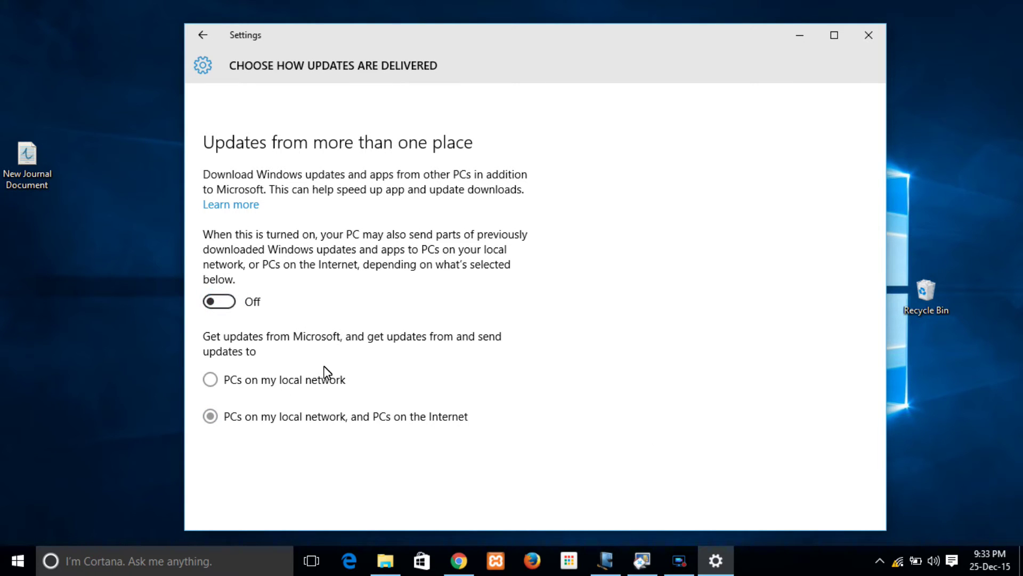
{"action": "left_click", "coordinate": [208, 65]}
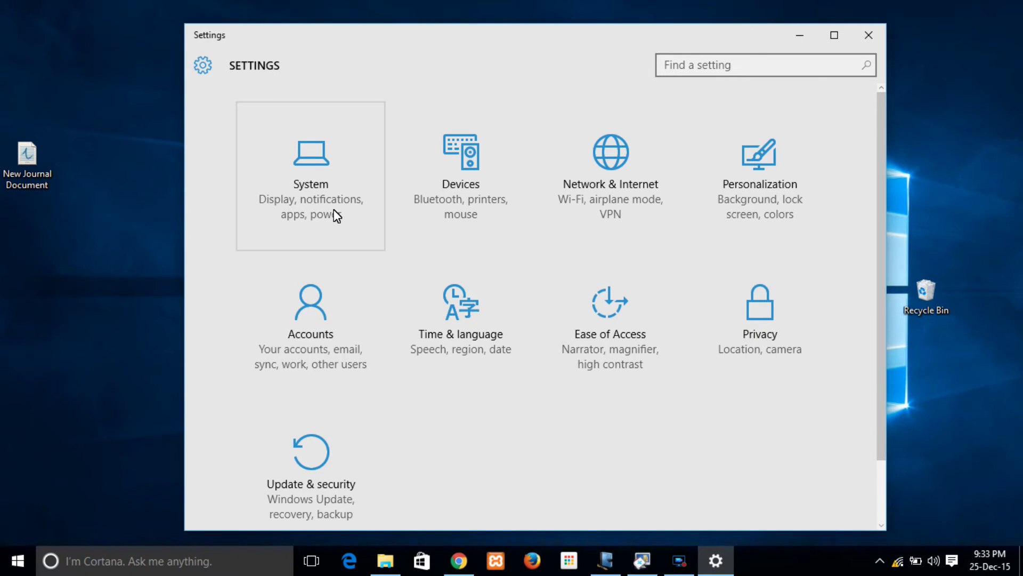
Open Accounts > Sync your settings and review the individual sync toggles
{"action": "left_click", "coordinate": [339, 366]}
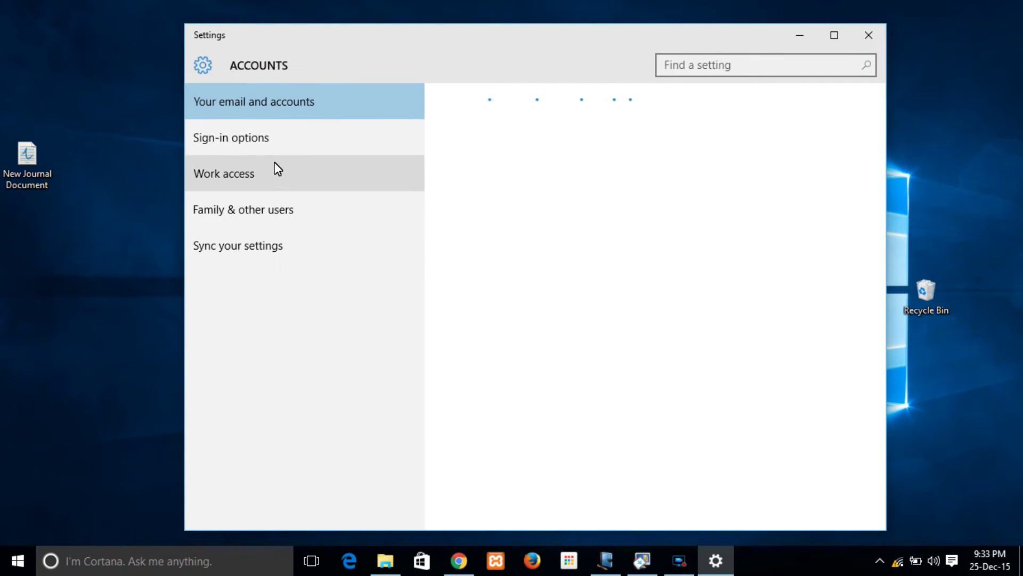
{"action": "left_click", "coordinate": [268, 148]}
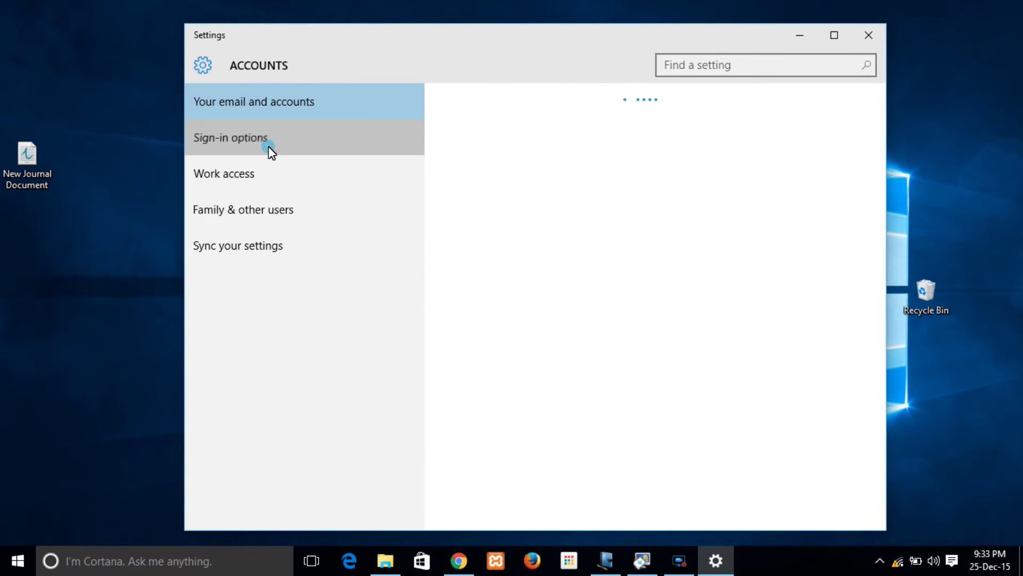
{"action": "left_click", "coordinate": [287, 245]}
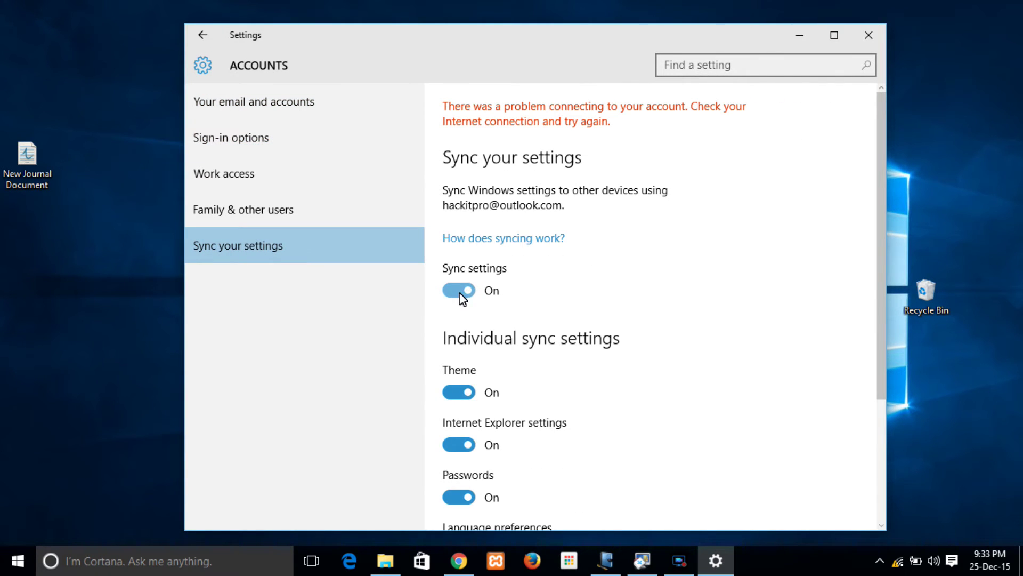
{"action": "left_click_drag", "start_coordinate": [881, 296], "coordinate": [869, 470]}
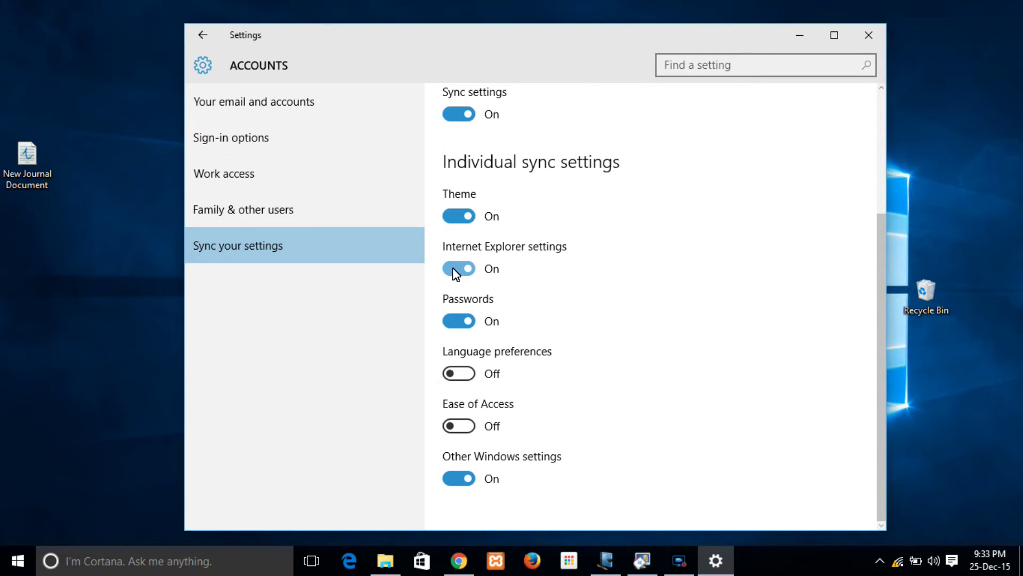
{"action": "left_click", "coordinate": [274, 212]}
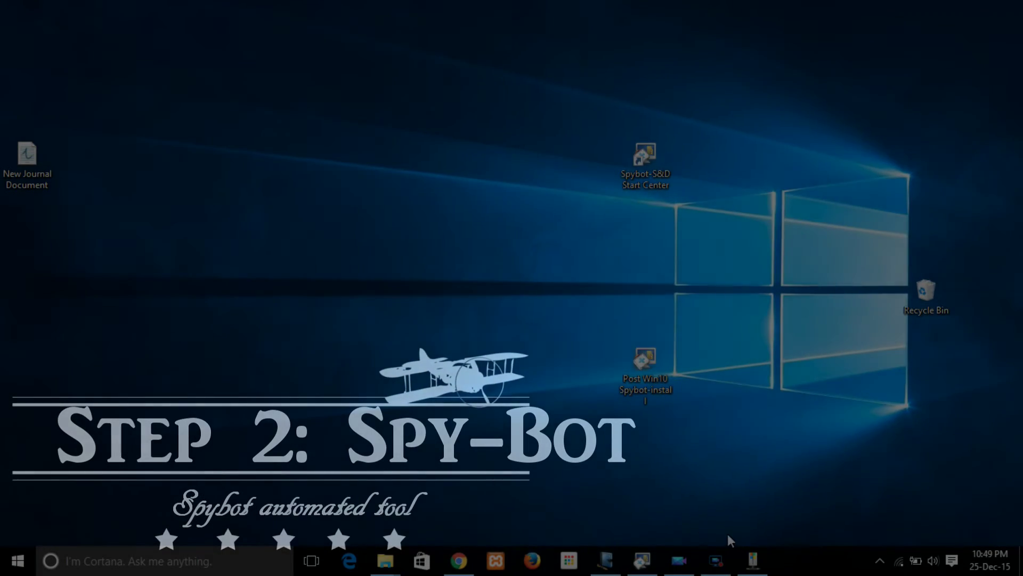
Immunize the system in Spybot Anti-Beacon for full protection and expand the per-item details
{"action": "left_click", "coordinate": [752, 561]}
{"action": "left_click_drag", "start_coordinate": [503, 51], "coordinate": [592, 52]}
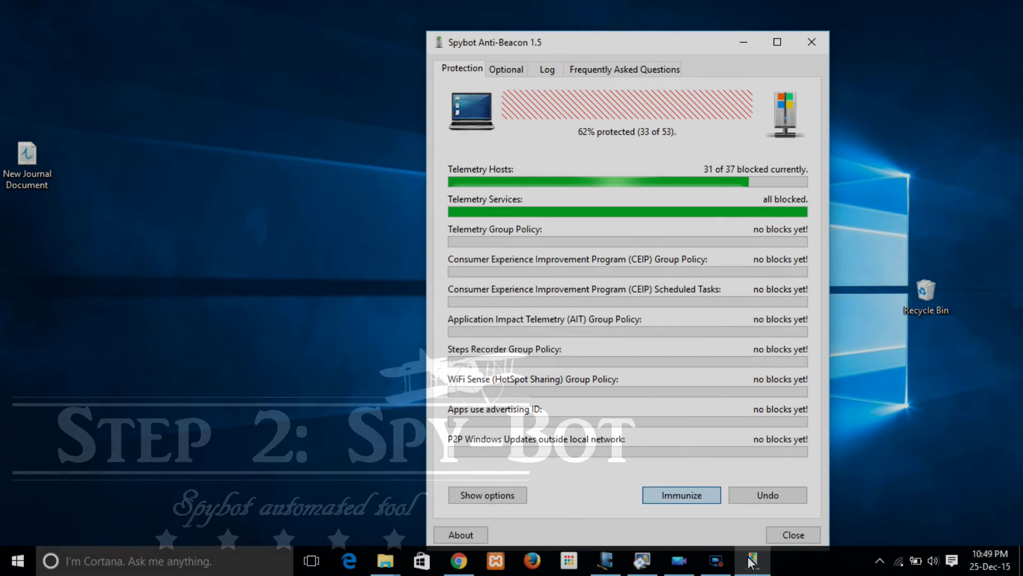
{"action": "key", "text": "Return"}
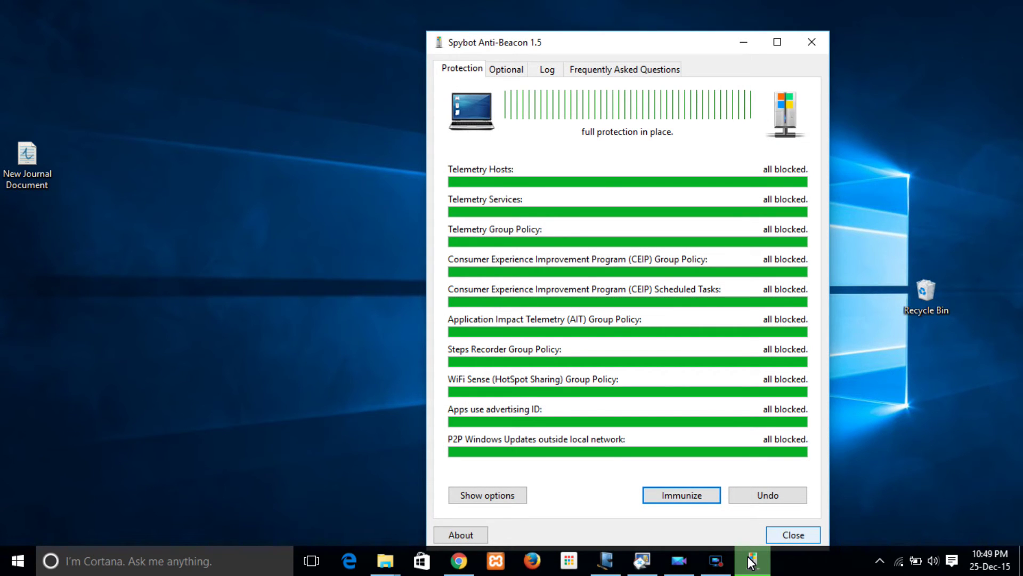
{"action": "key", "text": "Tab"}
{"action": "key", "text": "space"}
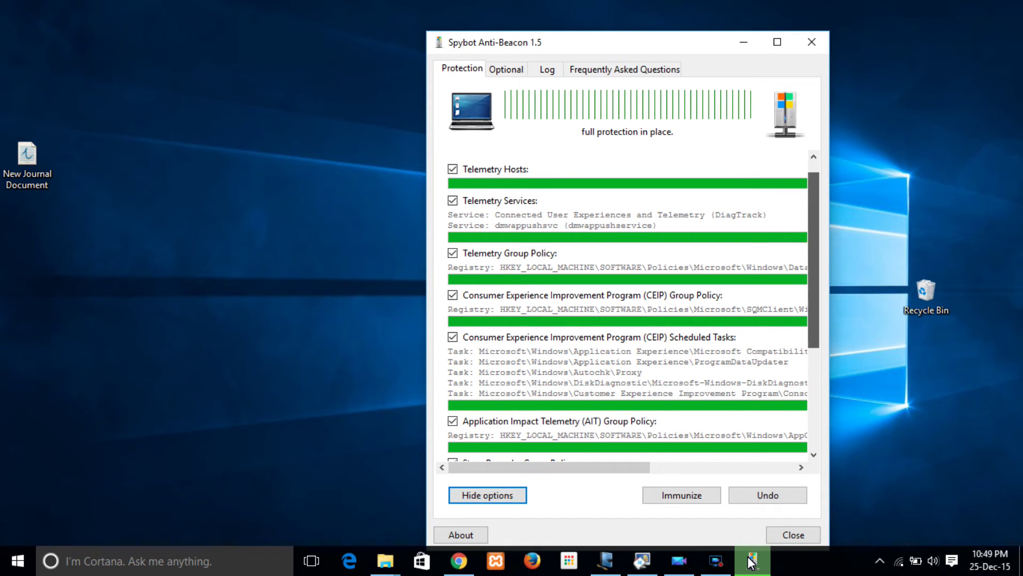
{"action": "scroll", "coordinate": [627, 305], "scroll_direction": "down", "scroll_amount": 1}
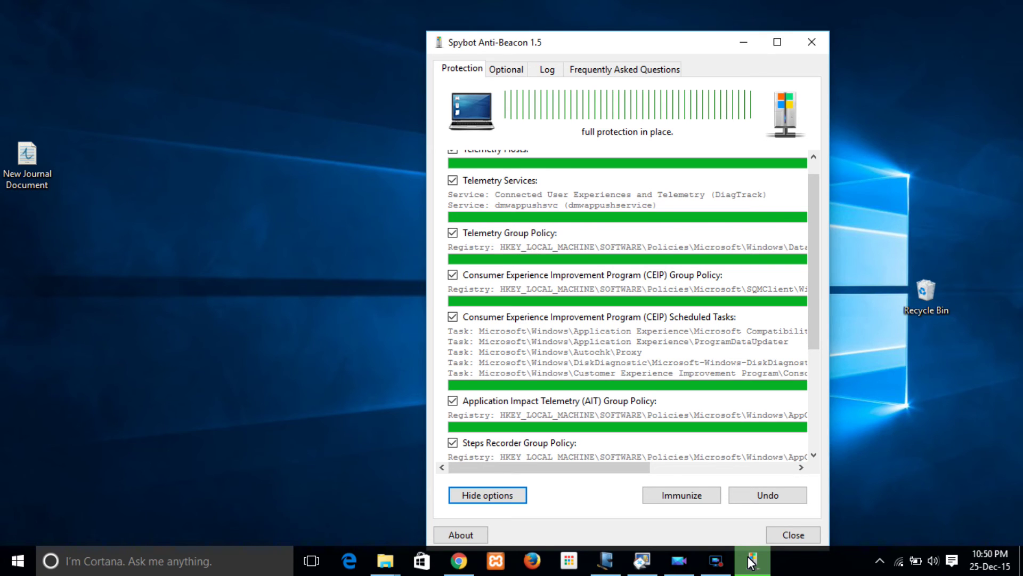
{"action": "left_click_drag", "start_coordinate": [814, 261], "coordinate": [814, 362]}
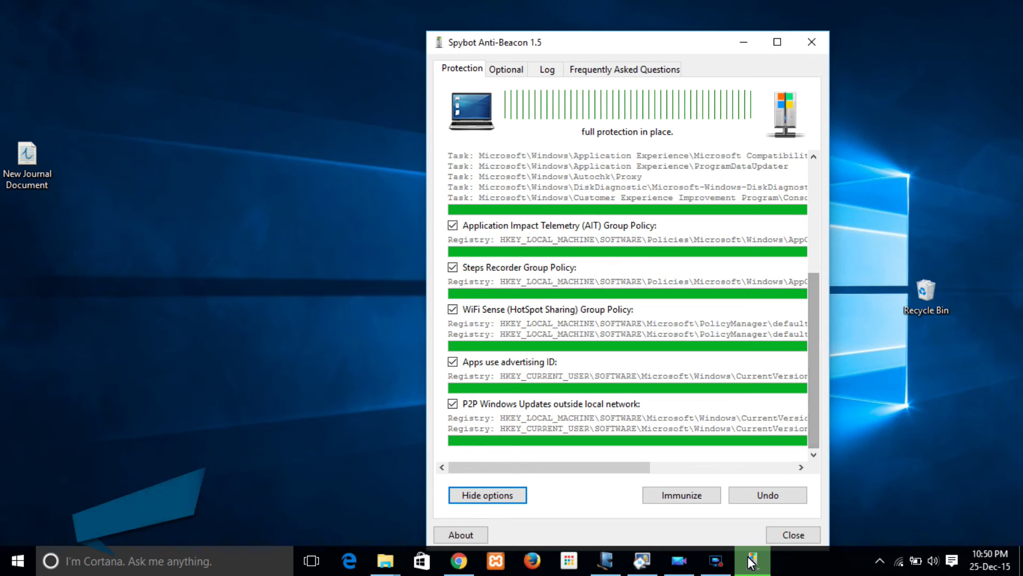